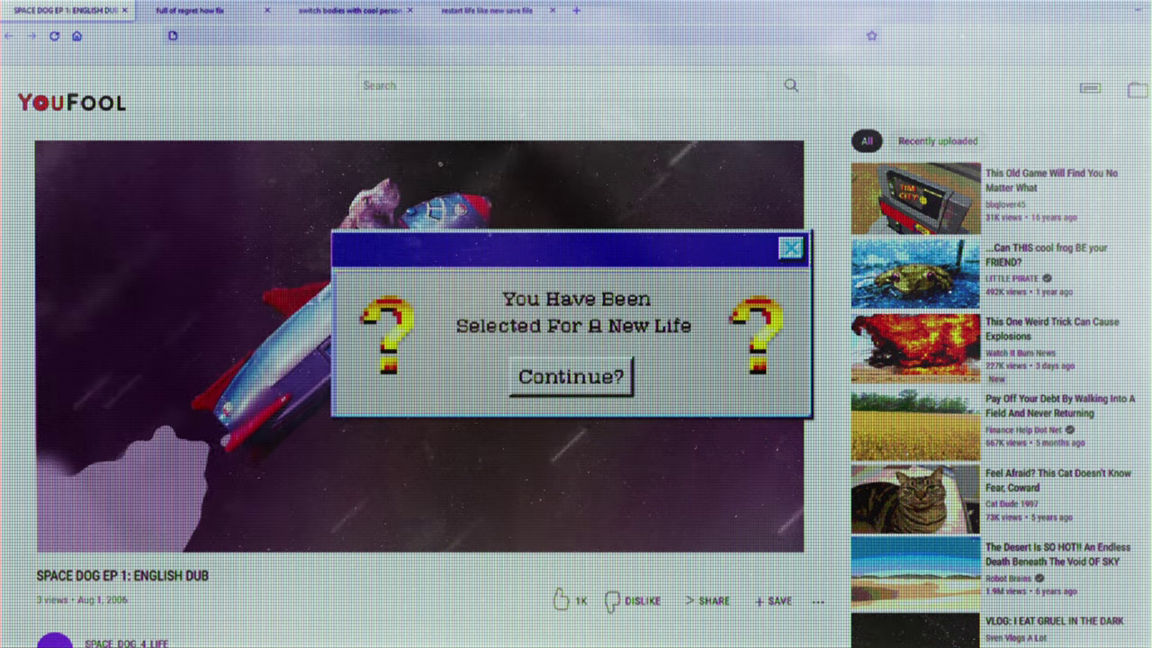
pyautogui.click(569, 375)
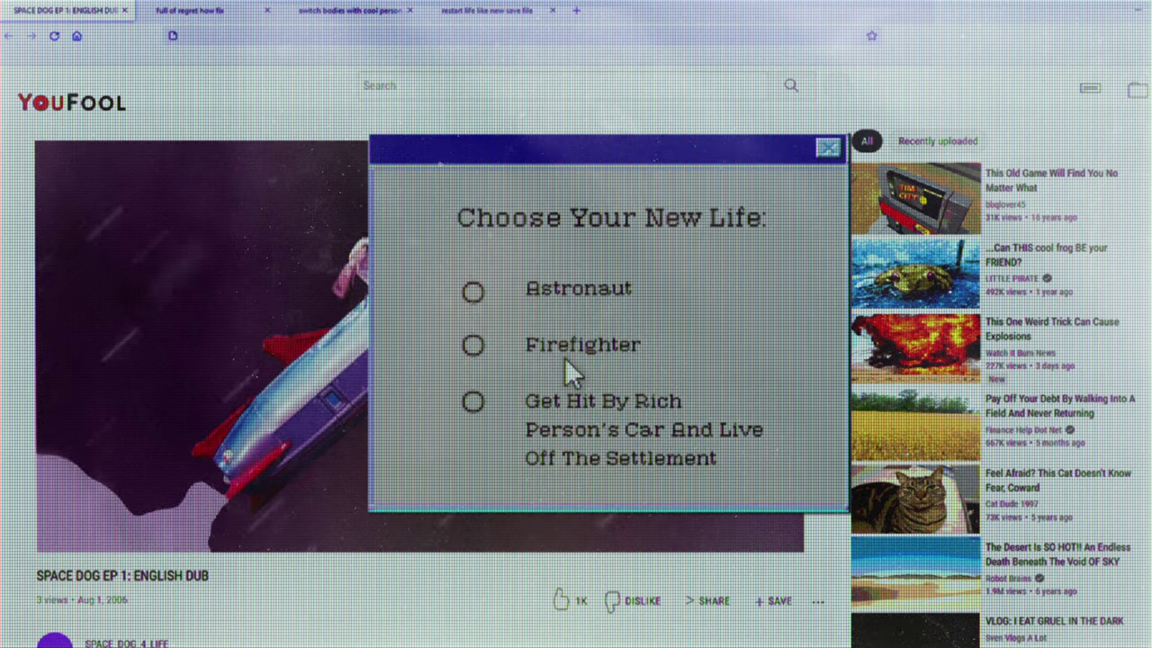